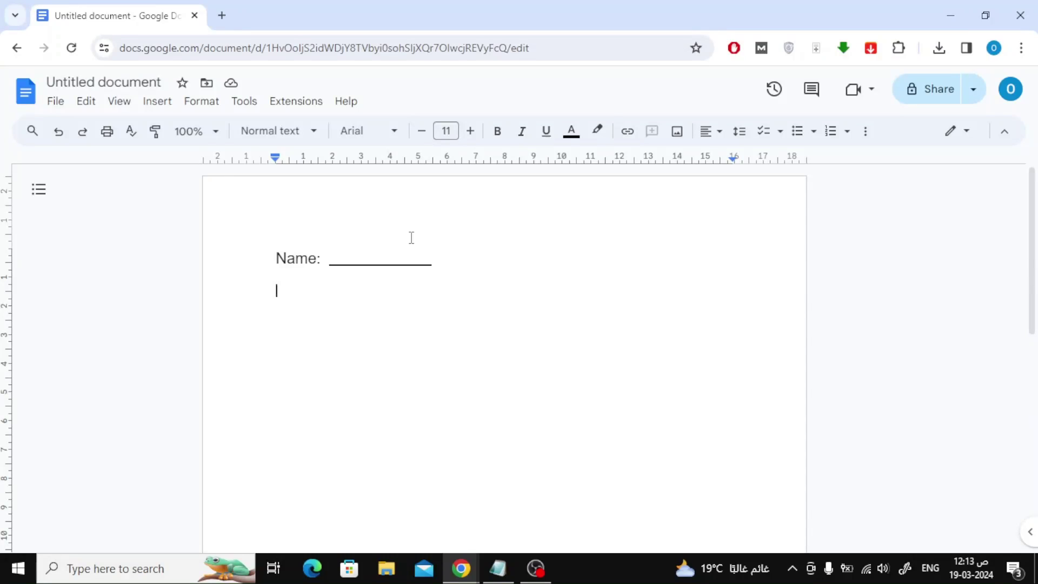
text(C)
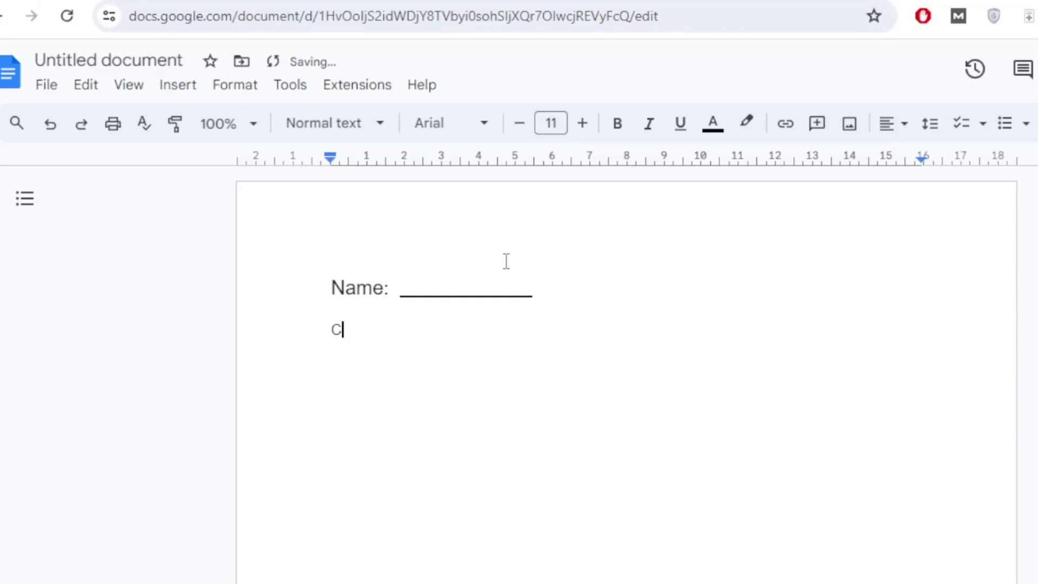
text(lass:)
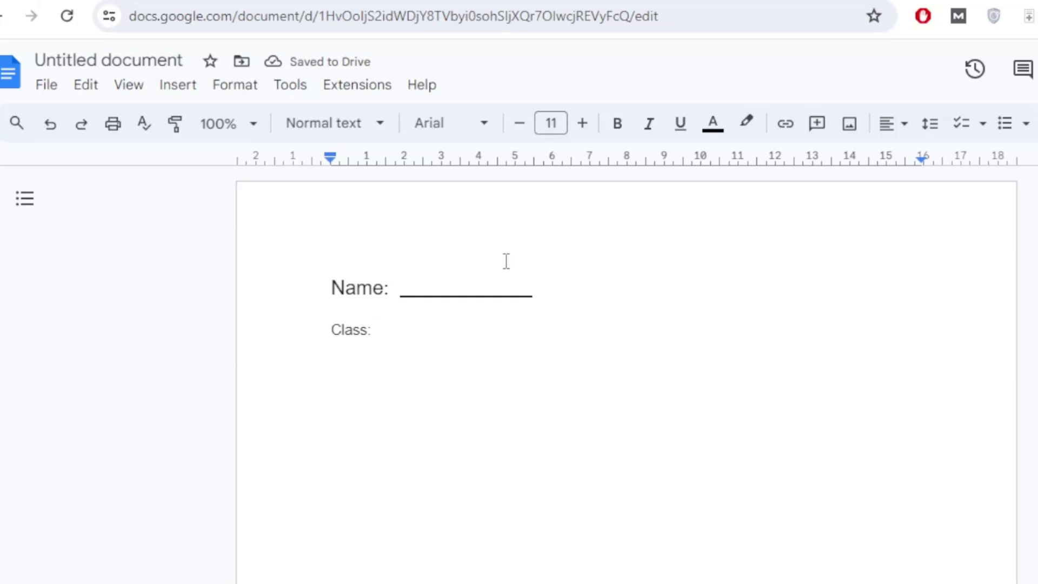
Underline the text after Class and widen the blank between placeholder letters a and h
click(686, 130)
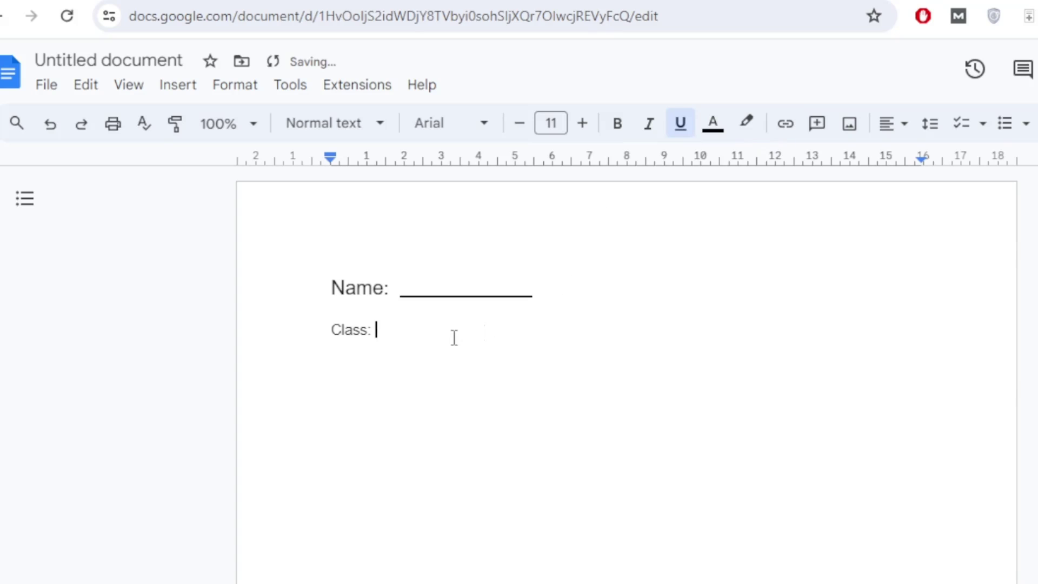
text(ah)
key(Left)
key(Left)
key(Left)
key(Left)
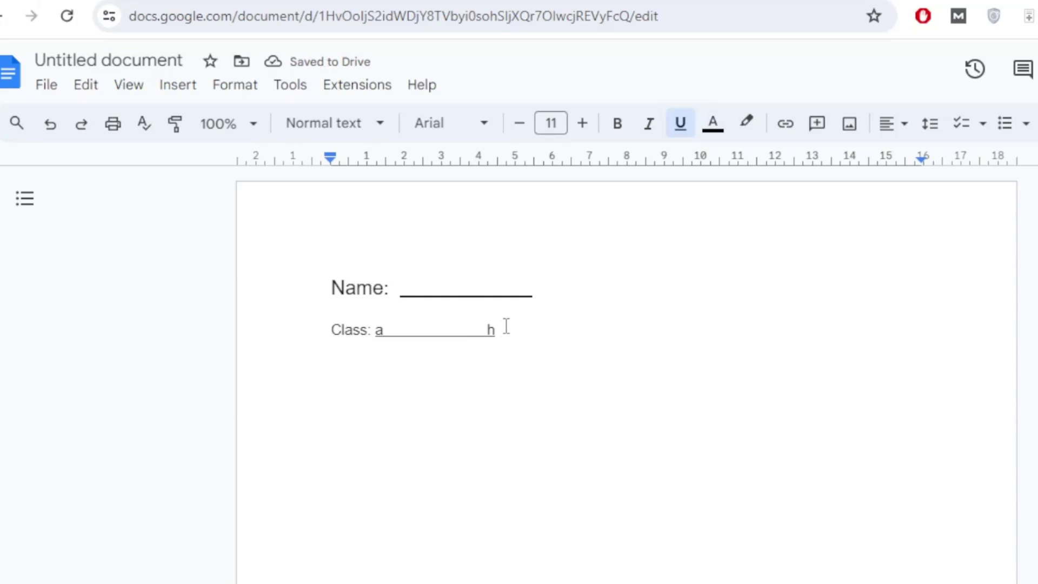
Color the placeholder letters h and a white so only the Class underline shows
double_click(489, 330)
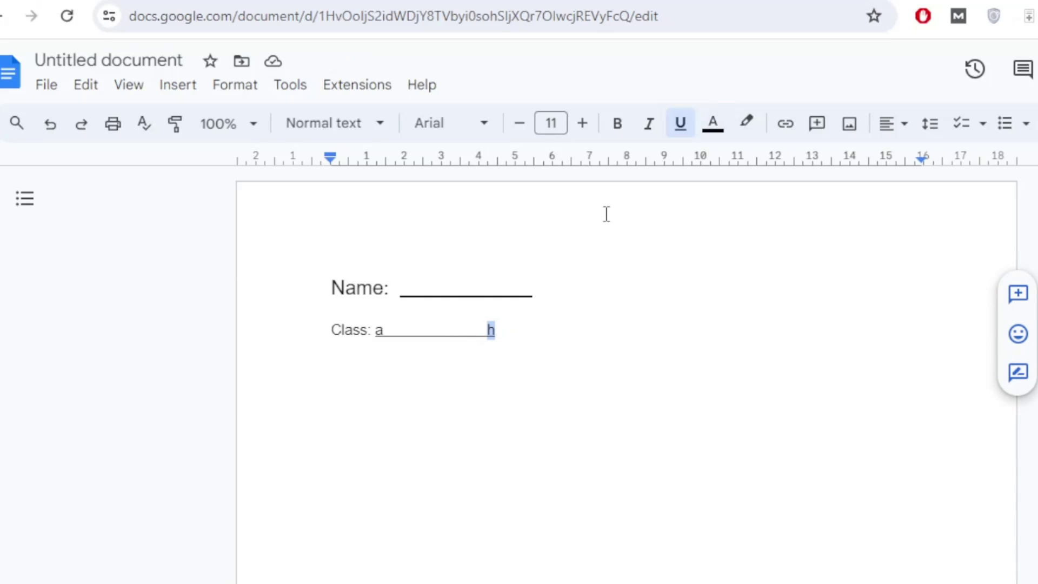
click(713, 124)
click(913, 162)
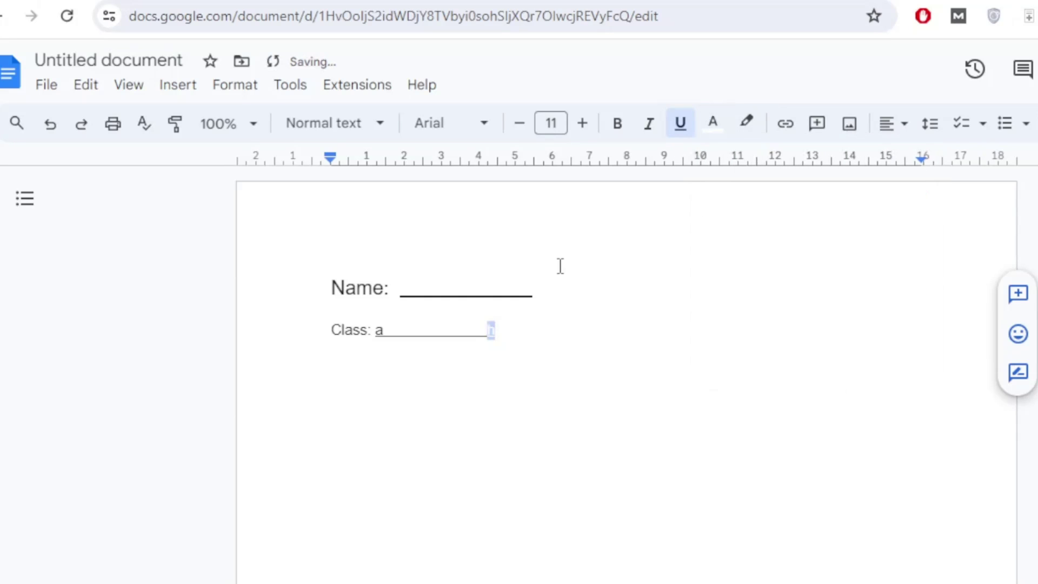
double_click(381, 339)
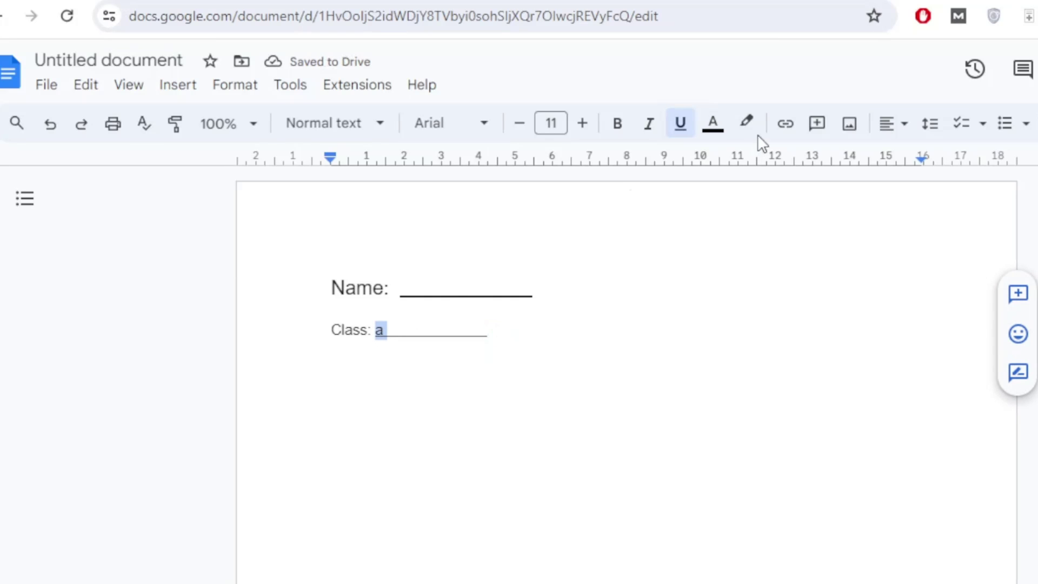
click(714, 123)
click(913, 162)
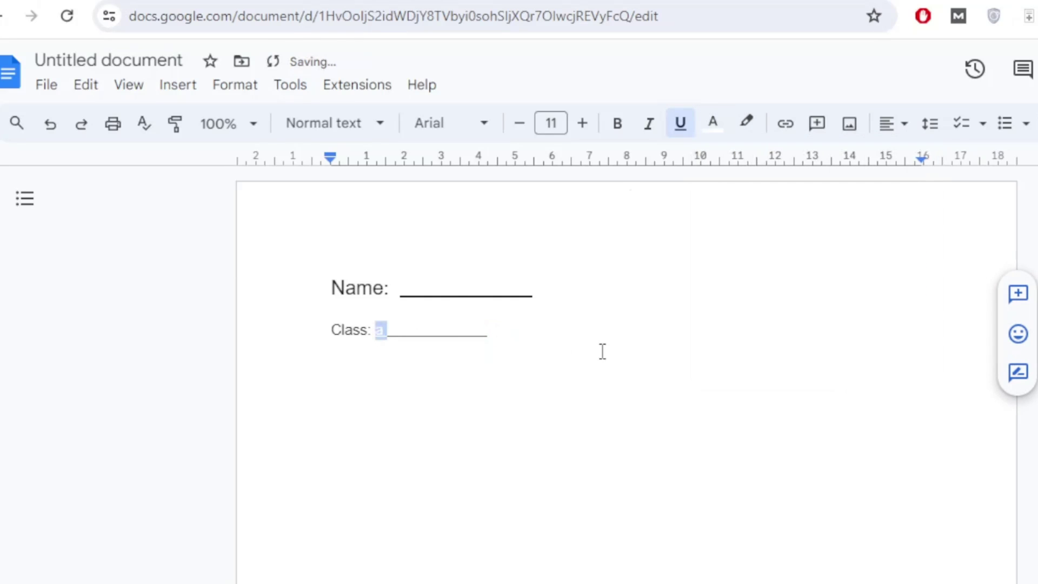
click(441, 337)
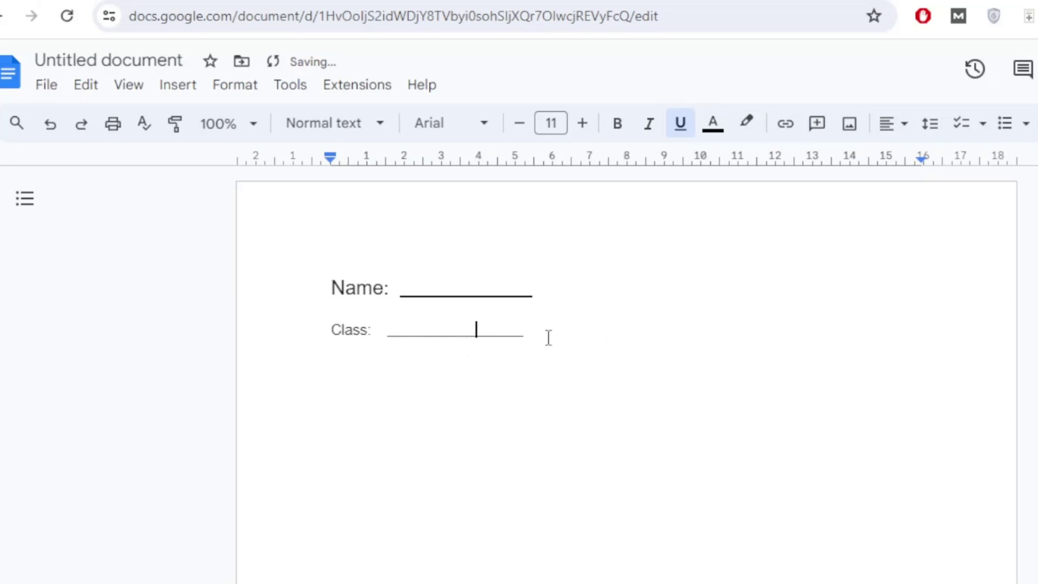
Enlarge the Class line's text, bringing the word Class up to size 15
drag(333, 331, 542, 340)
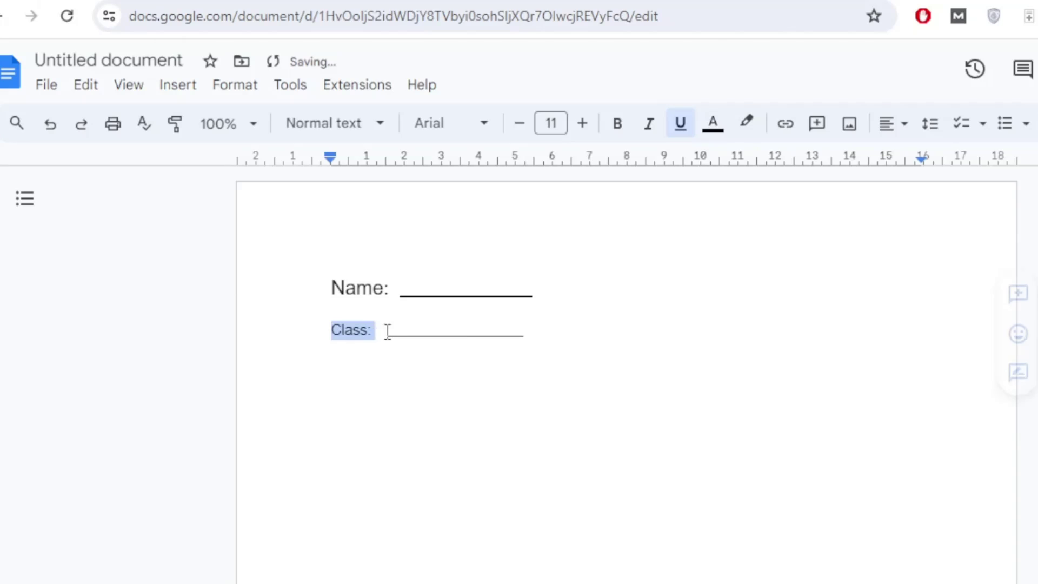
click(584, 127)
double_click(348, 334)
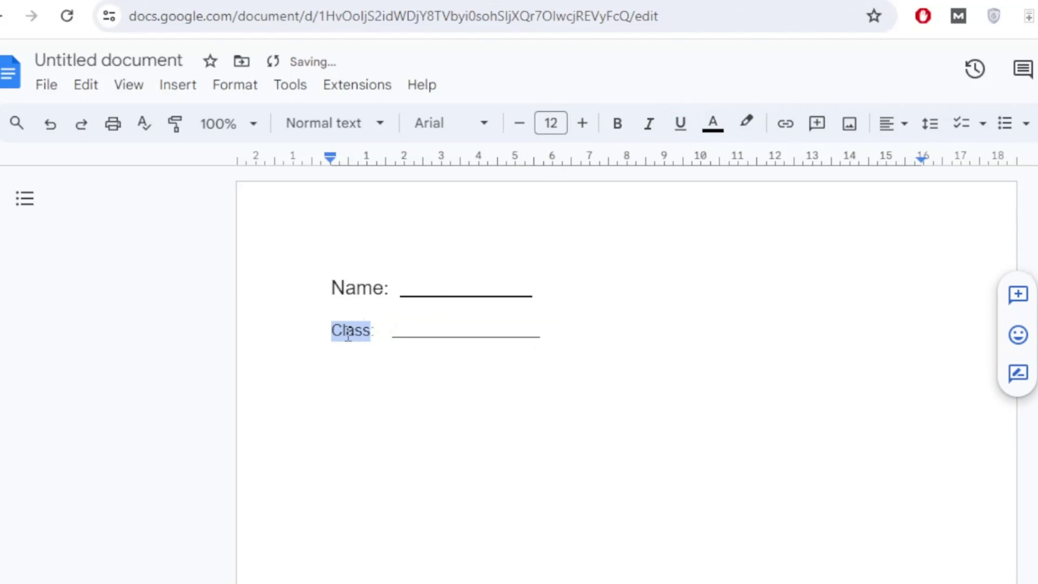
click(582, 126)
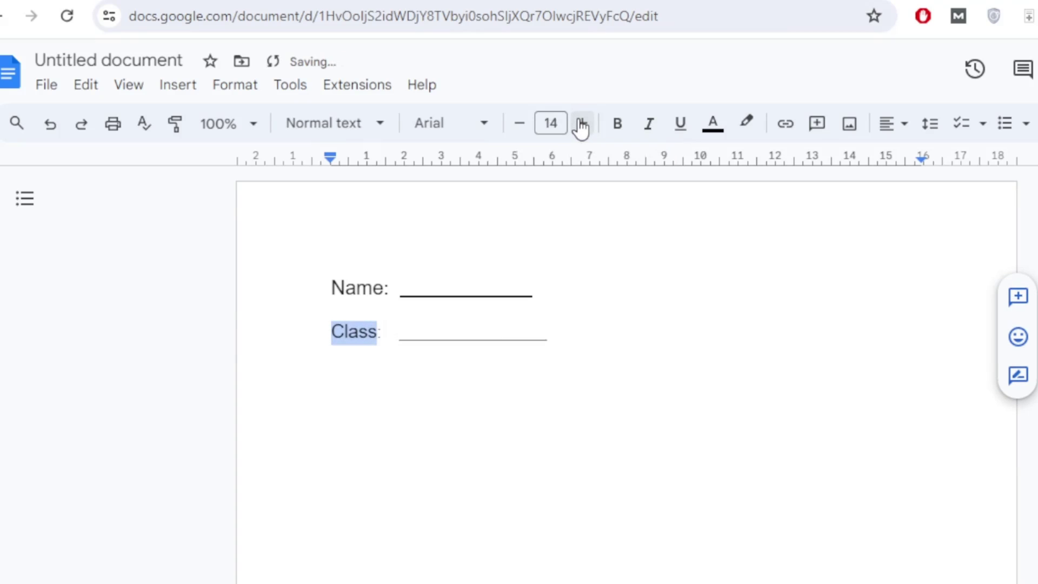
click(582, 126)
click(354, 291)
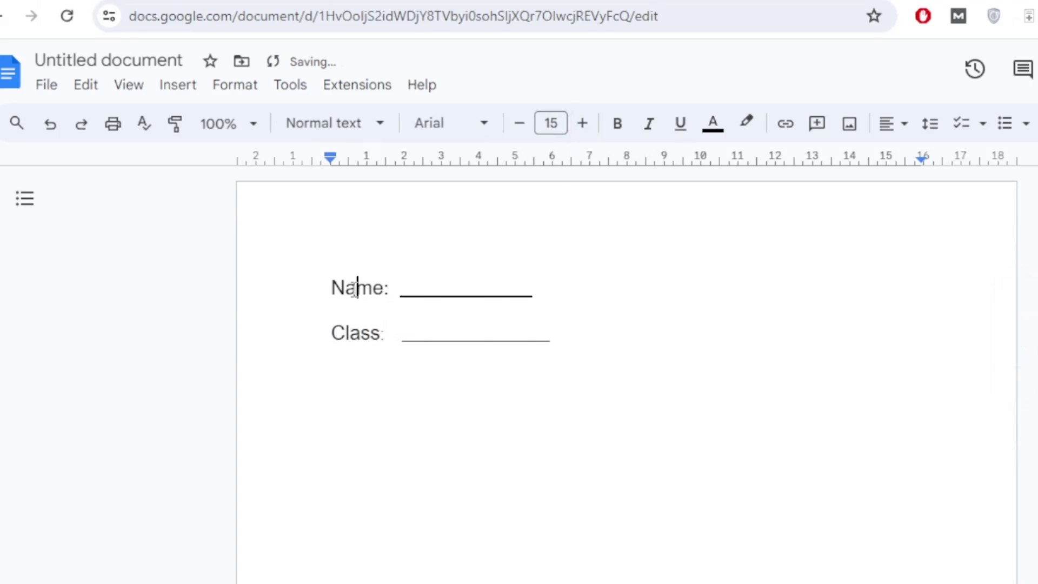
Set the Class blank to size 13 and shorten it by two Backspaces
click(449, 333)
double_click(449, 334)
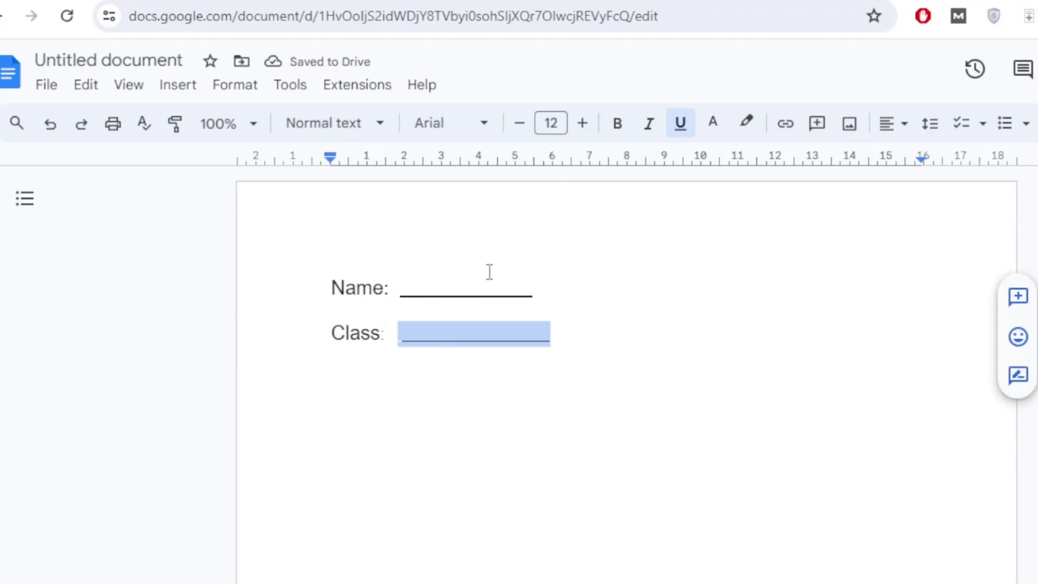
click(450, 286)
double_click(451, 333)
click(582, 123)
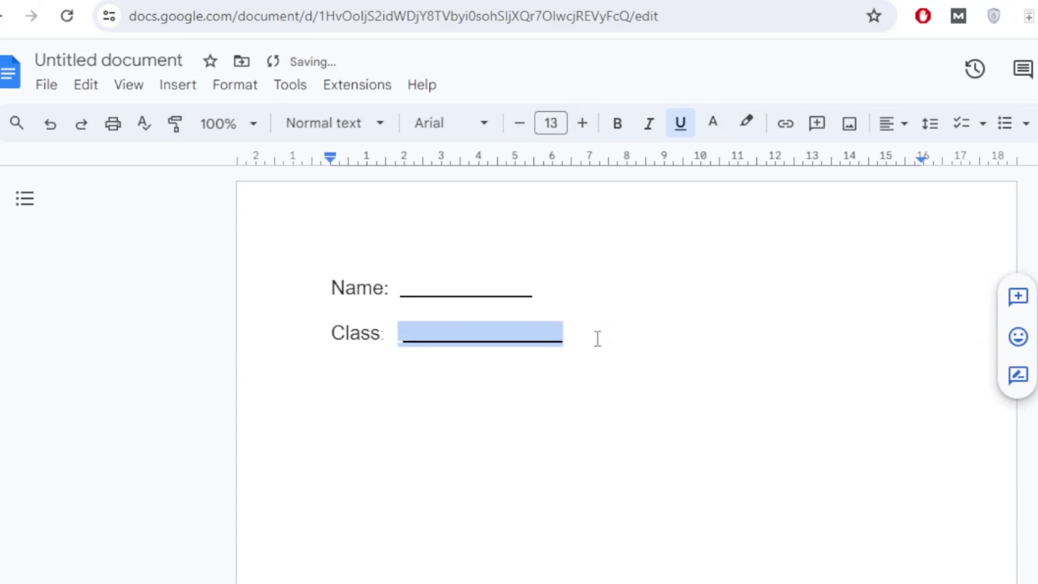
click(507, 344)
key(BackSpace)
key(BackSpace)
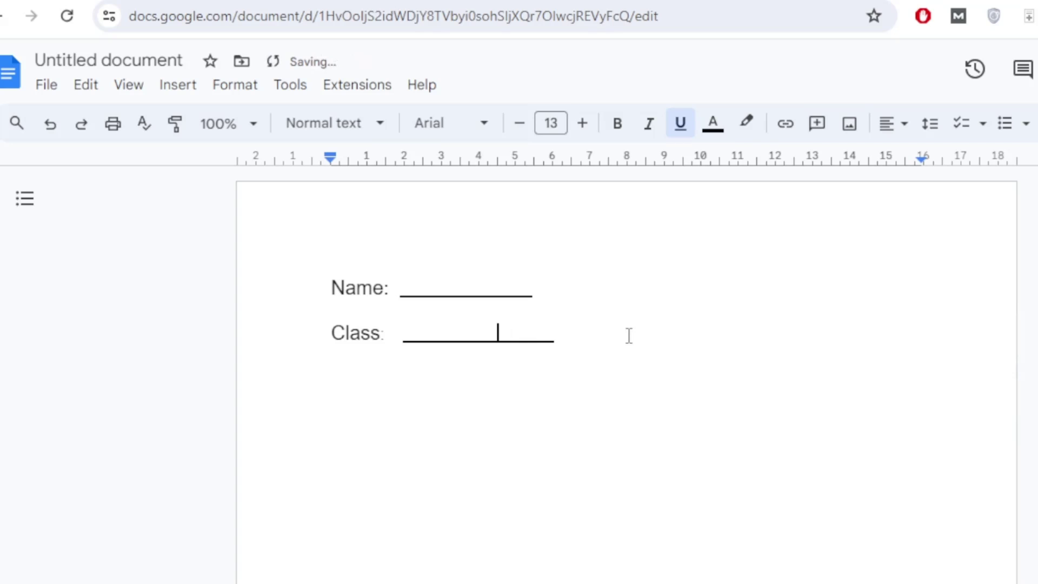
key(BackSpace)
key(BackSpace)
key(BackSpace)
key(BackSpace)
key(BackSpace)
Insert two horizontal lines on the empty line below the Class field
click(371, 381)
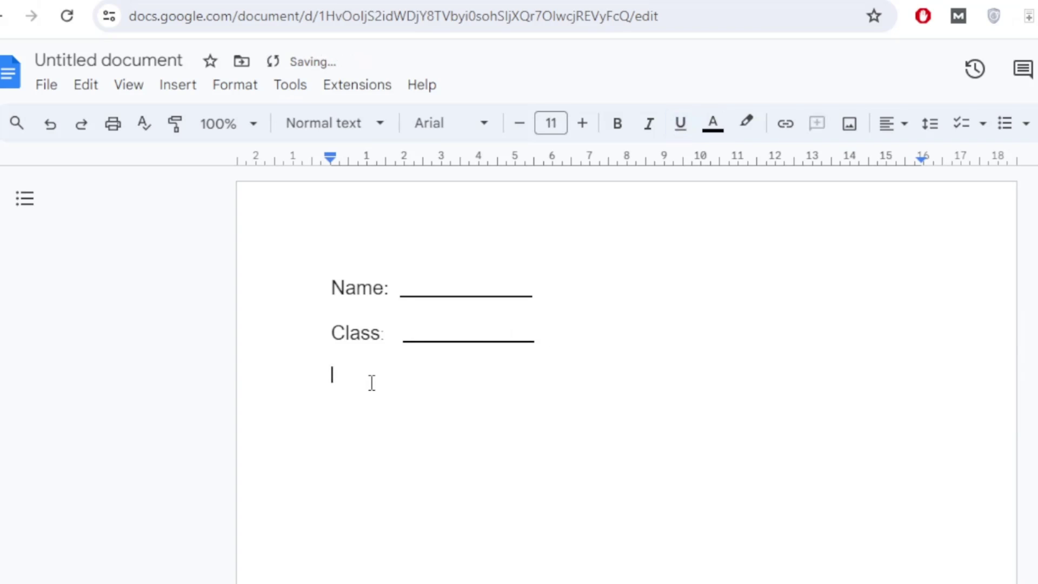
click(188, 93)
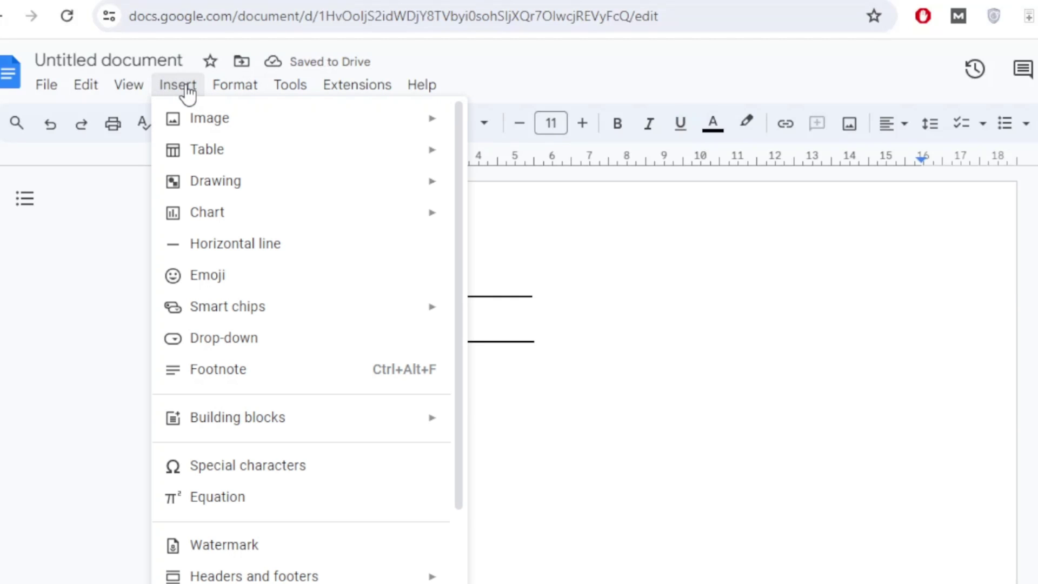
click(332, 253)
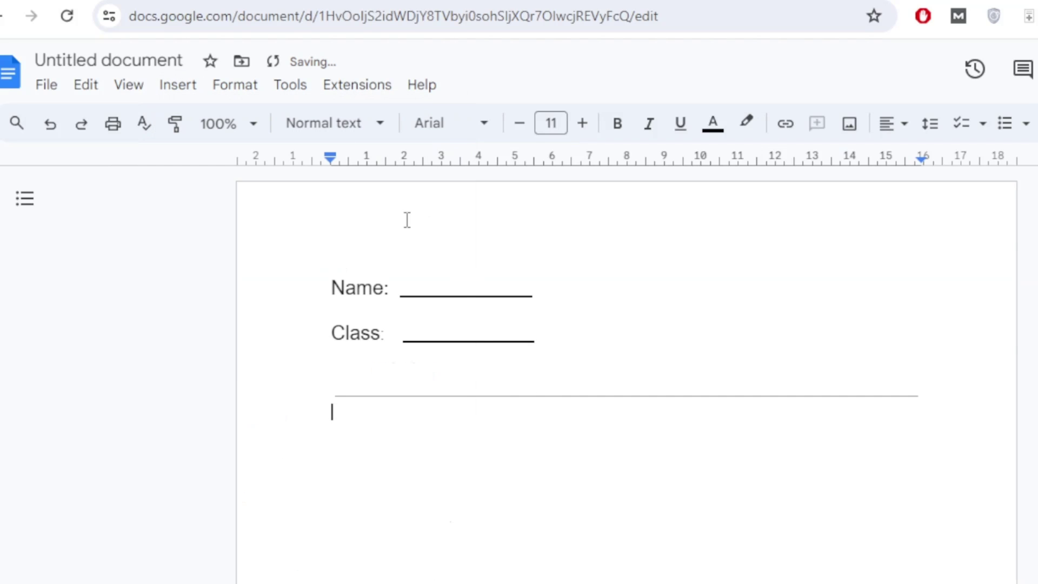
click(175, 86)
click(227, 243)
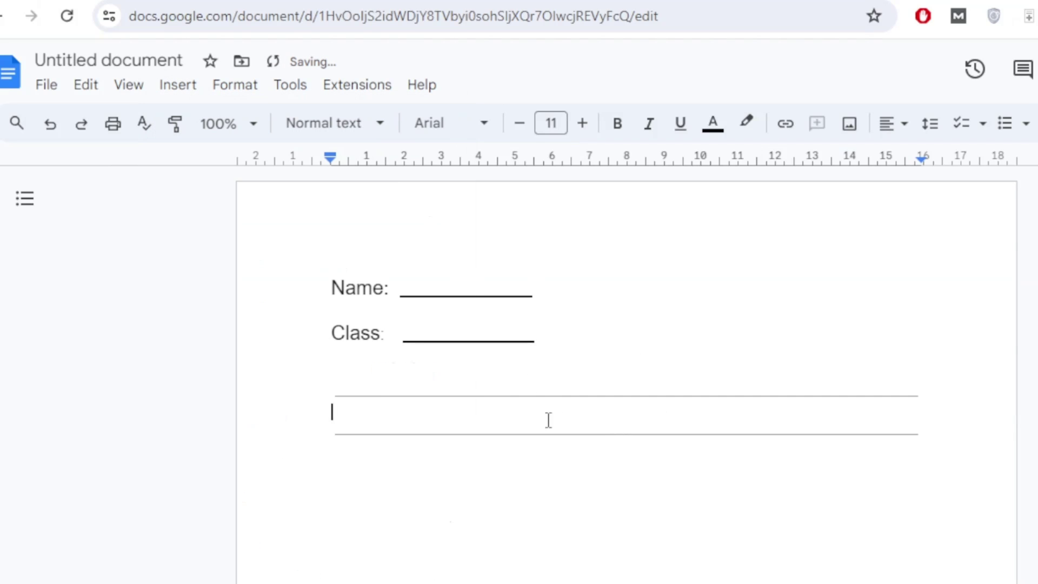
text(Fefe fefef fefeff  fefef  f)
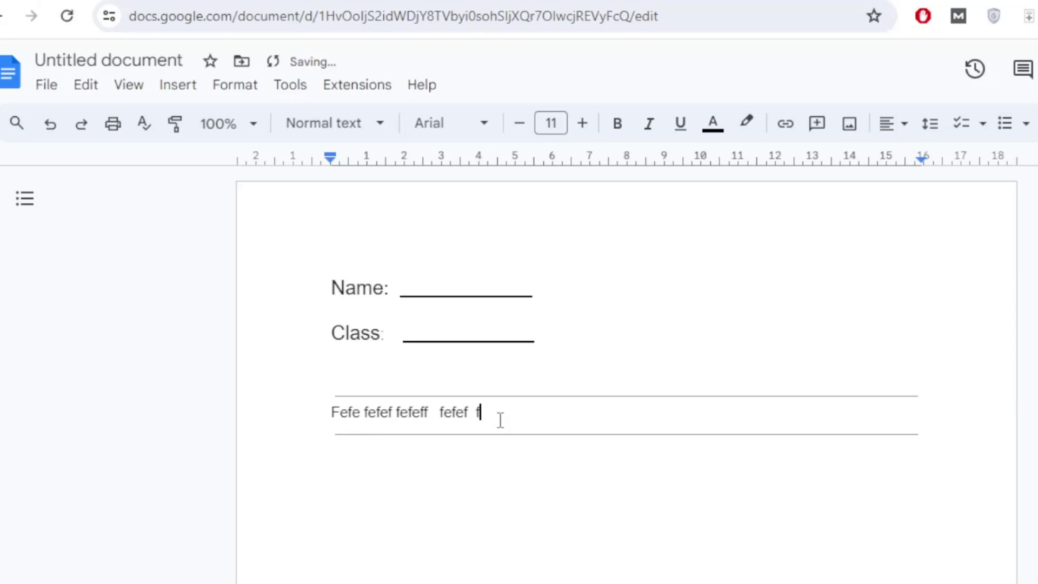
text(ff)
Add a third horizontal line below the sample text line
click(371, 459)
click(178, 85)
click(233, 247)
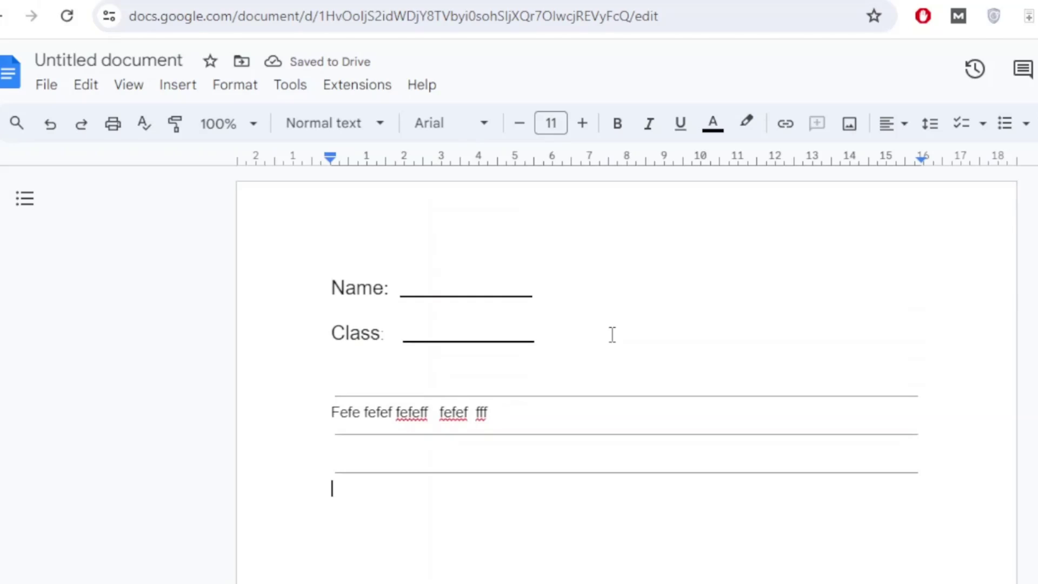
Start a new line beneath the horizontal lines for the underscore line
key(Return)
text(_______________________)
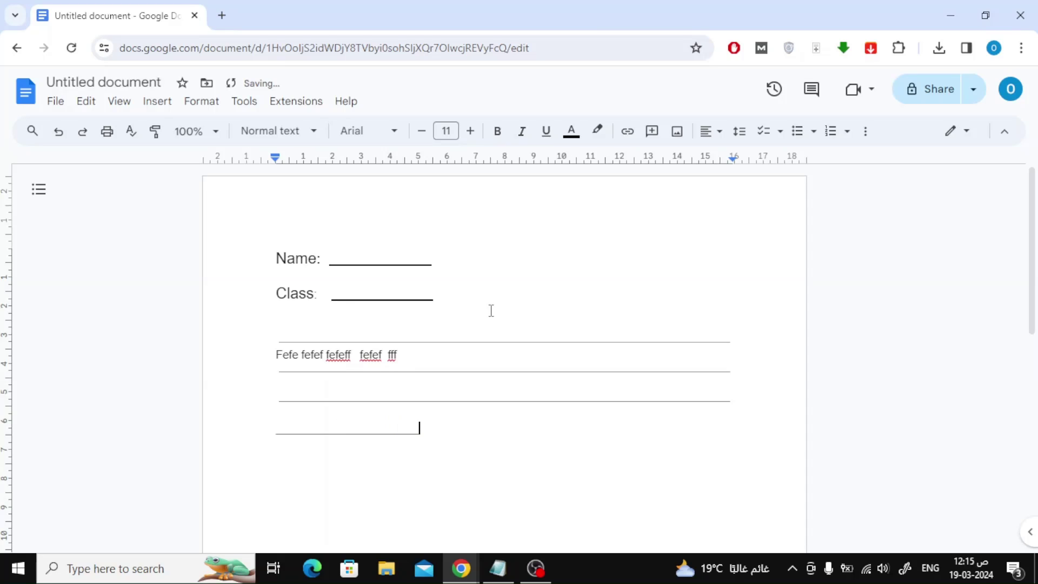
text(__________________)
text(_)
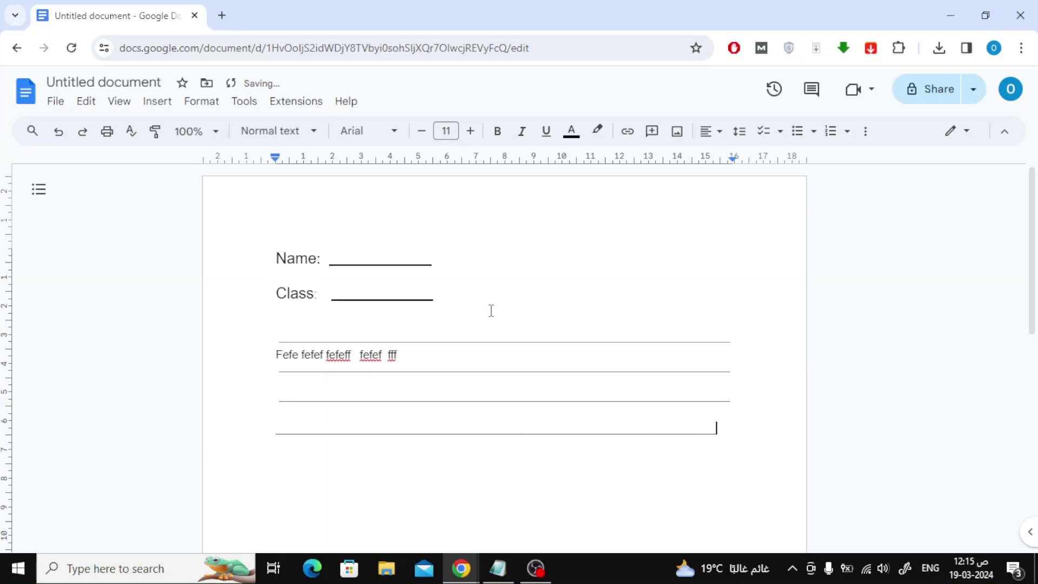